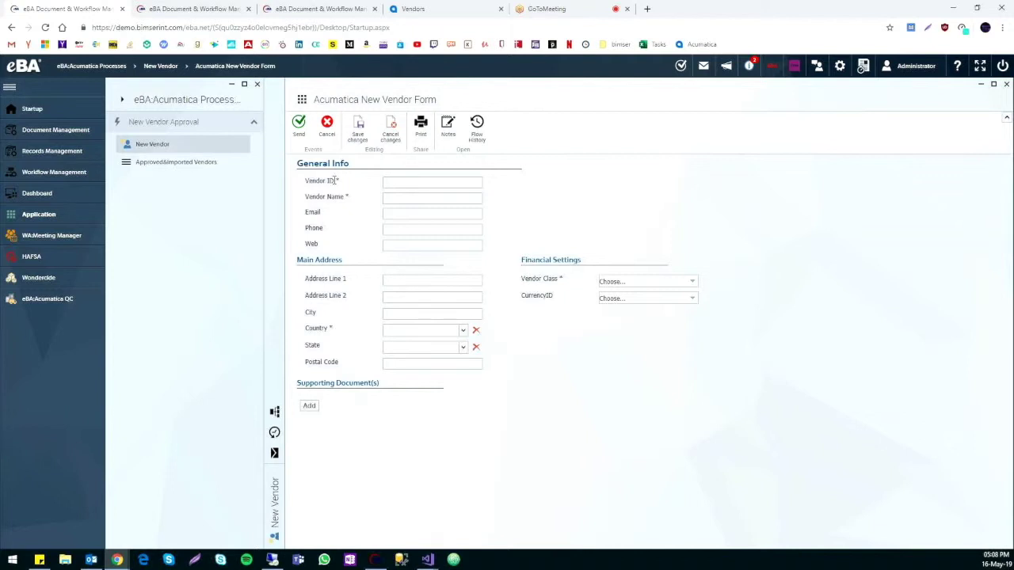
- Examine the new vendor workflow diagram, from the Form Creator through the Purchase Manager and Finance Dept. approvals to the Acumatica import
{"action": "left_click", "coordinate": [418, 183]}
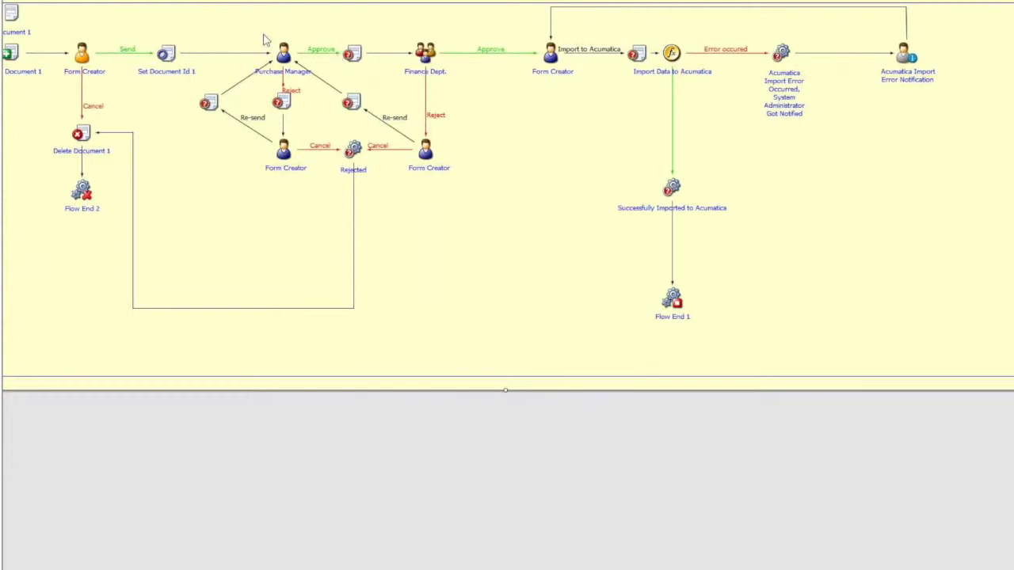
{"action": "left_click", "coordinate": [283, 53]}
{"action": "left_click", "coordinate": [389, 37]}
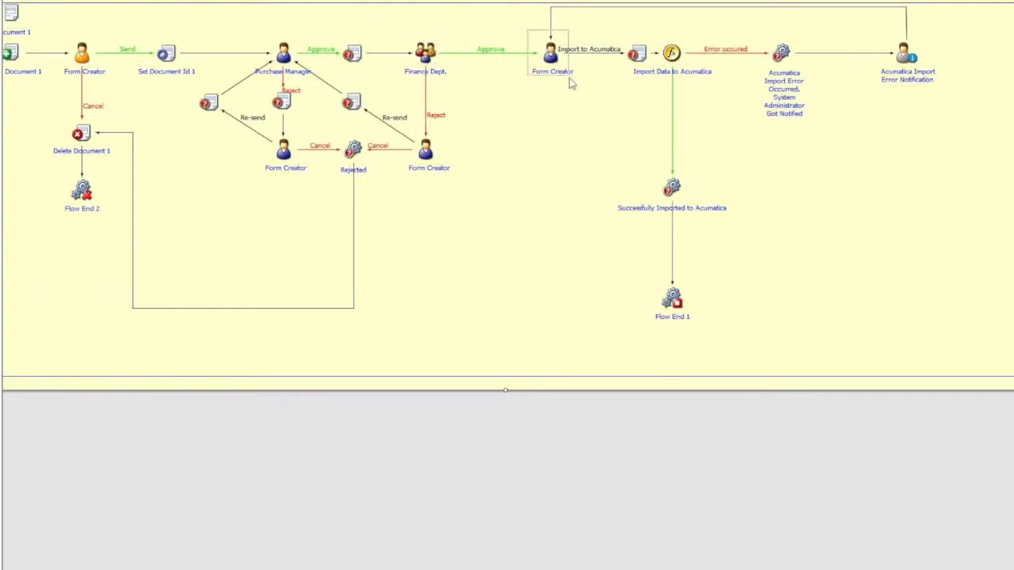
{"action": "left_click", "coordinate": [570, 81]}
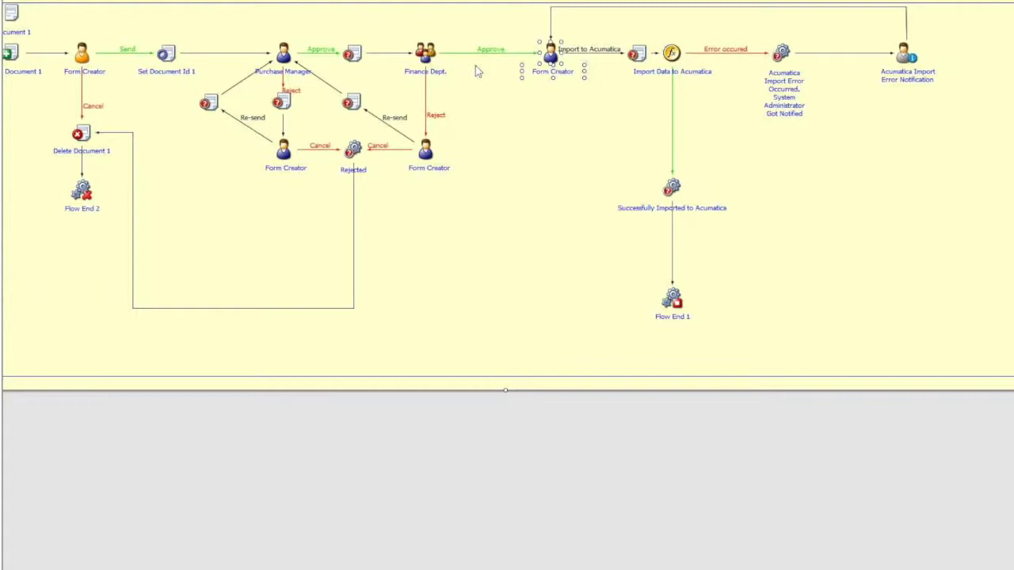
{"action": "left_click", "coordinate": [553, 87]}
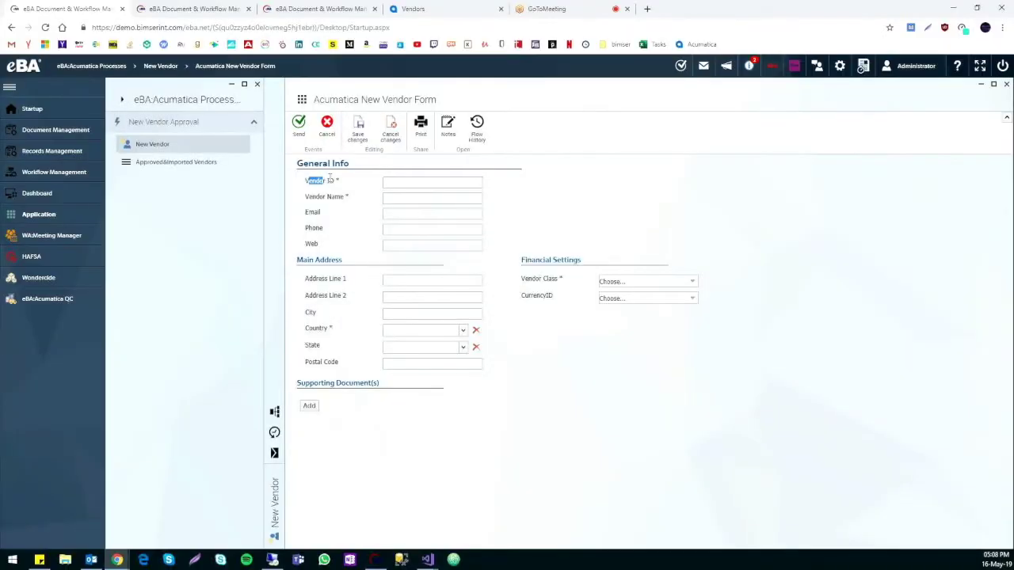
- Enter TESTCOMP as the Vendor ID in the new vendor form's General Info section
{"action": "left_click", "coordinate": [307, 182]}
{"action": "left_click", "coordinate": [438, 182]}
{"action": "type", "text": "TESTCOMPaa"}
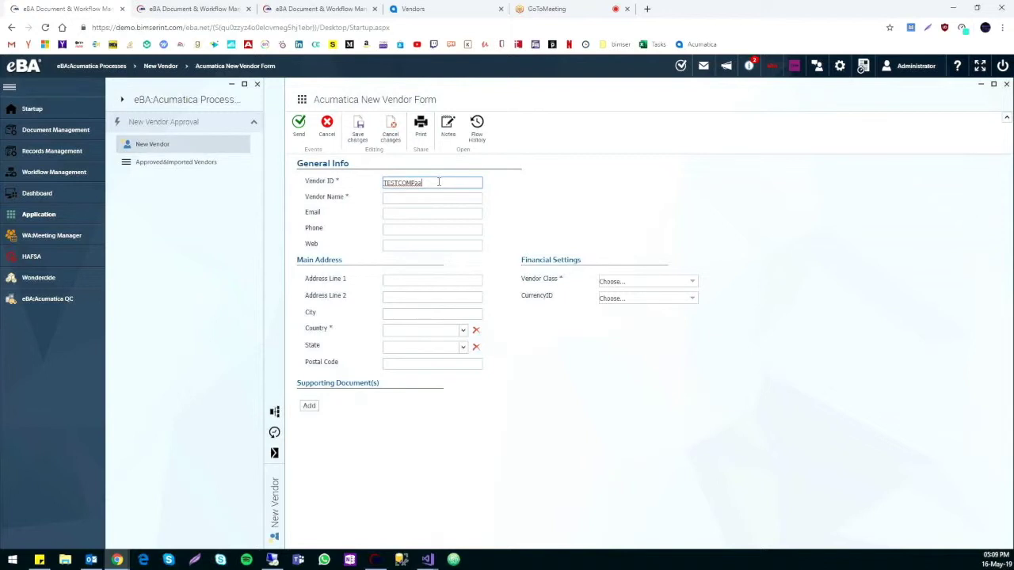
{"action": "key", "text": "BackSpace"}
{"action": "key", "text": "BackSpace"}
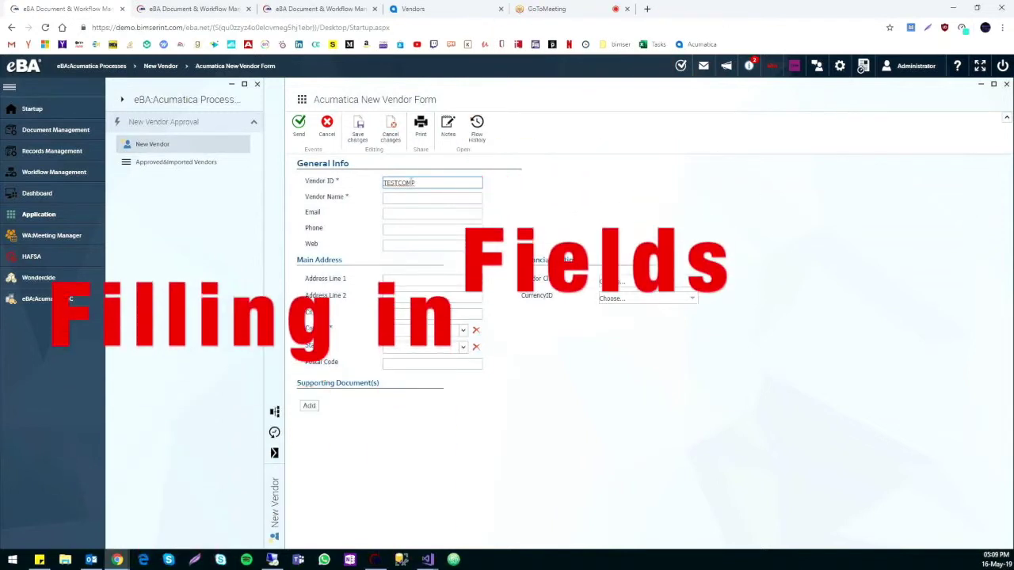
{"action": "left_click", "coordinate": [430, 197]}
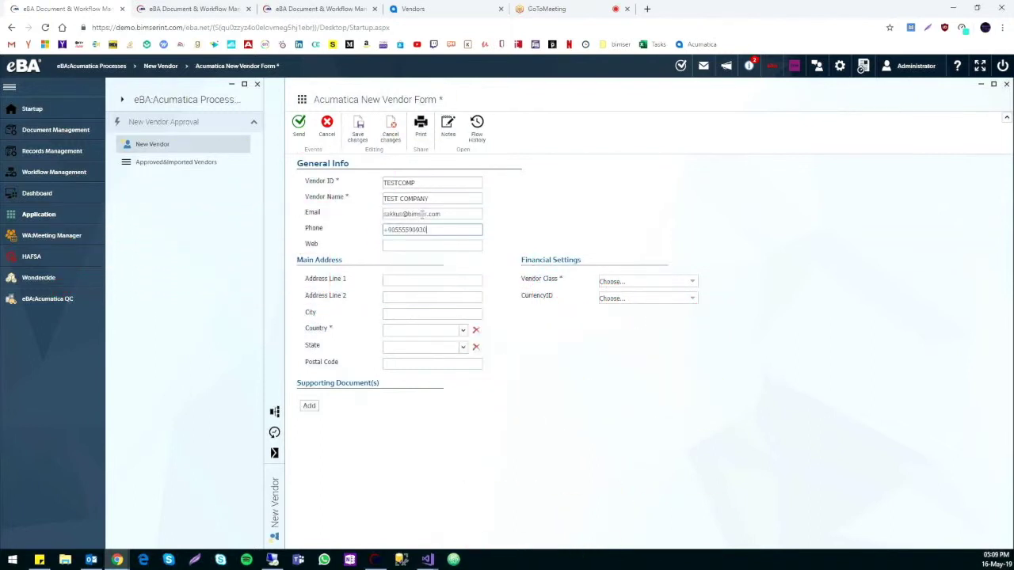
{"action": "type", "text": "1"}
{"action": "key", "text": "Tab"}
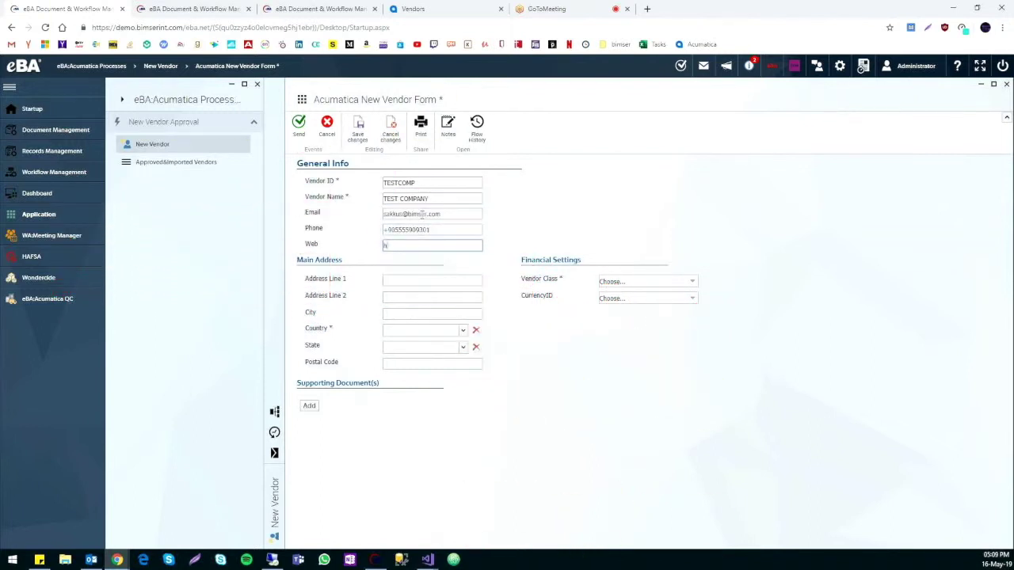
{"action": "type", "text": "https://tes"}
{"action": "type", "text": "ww"}
{"action": "type", "text": "w.test.com"}
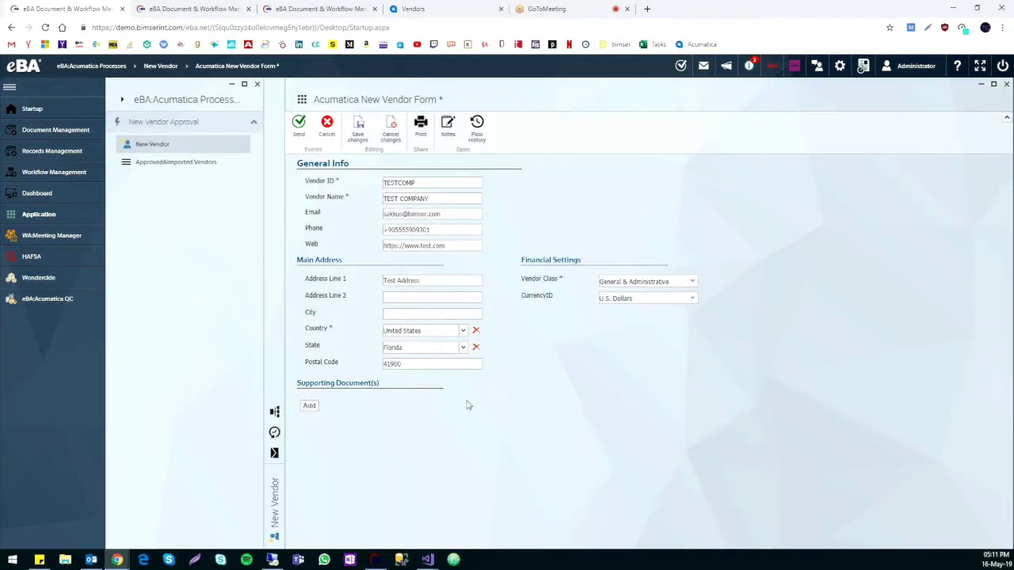
- Attach Sample.pdf as both the ISO Certifications and Reference List supporting documents, and send the vendor form for approval
{"action": "left_click", "coordinate": [309, 406]}
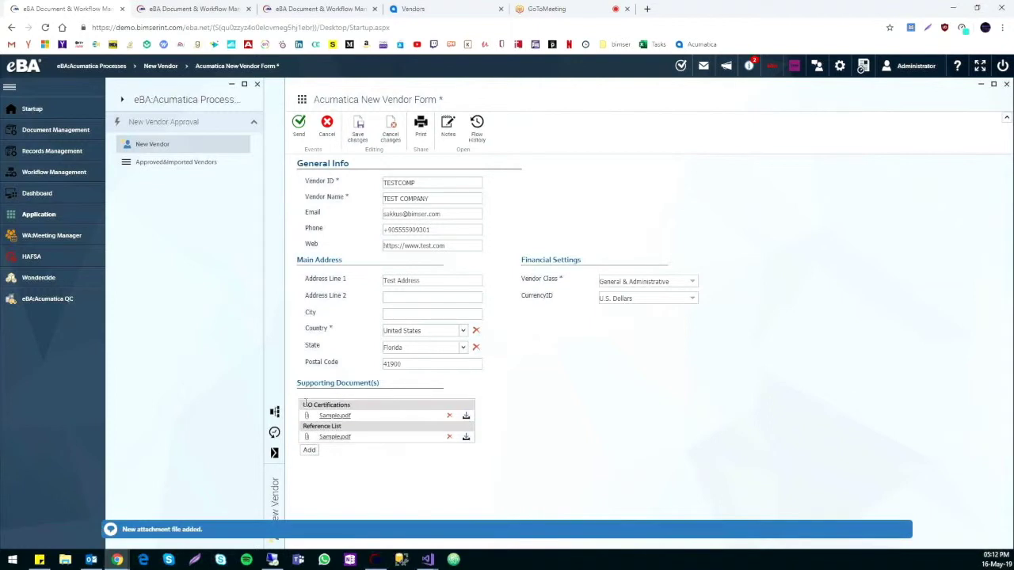
{"action": "left_click_drag", "start_coordinate": [304, 403], "coordinate": [345, 428]}
{"action": "left_click", "coordinate": [299, 127]}
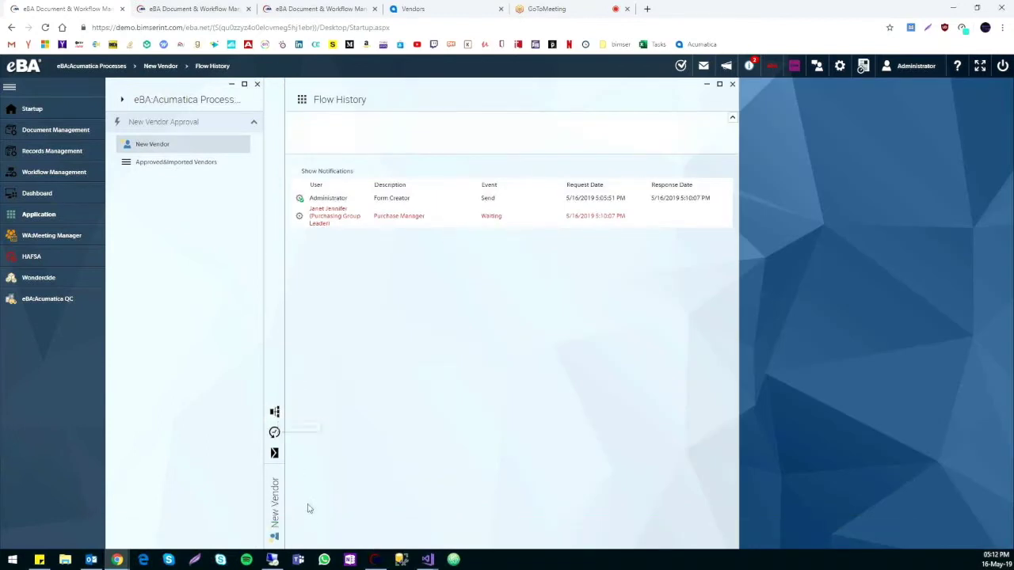
- Open the pending New Vendor Approval request in the purchase manager's session and review its Approvers table
{"action": "left_click", "coordinate": [225, 13]}
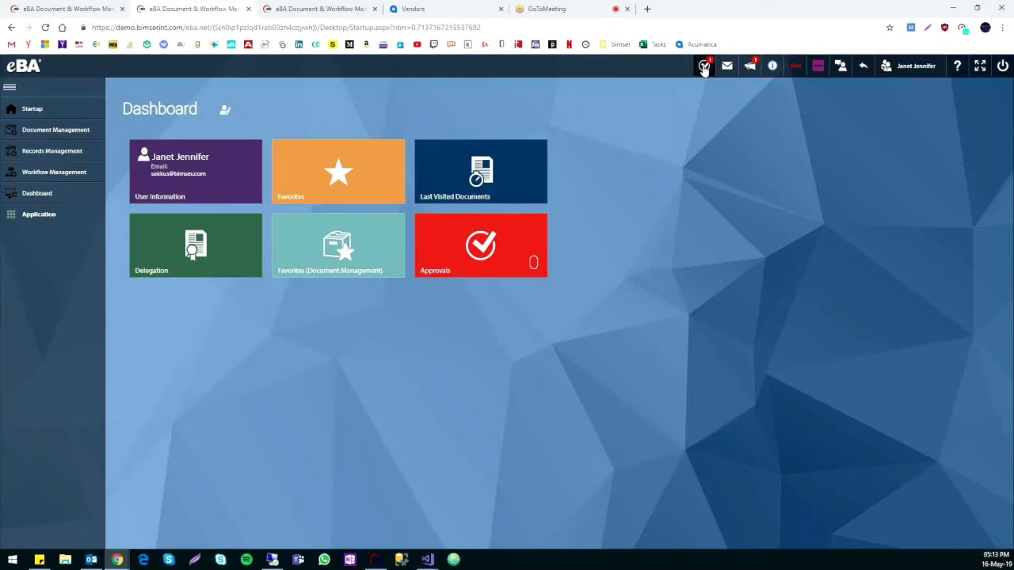
{"action": "left_click", "coordinate": [703, 68]}
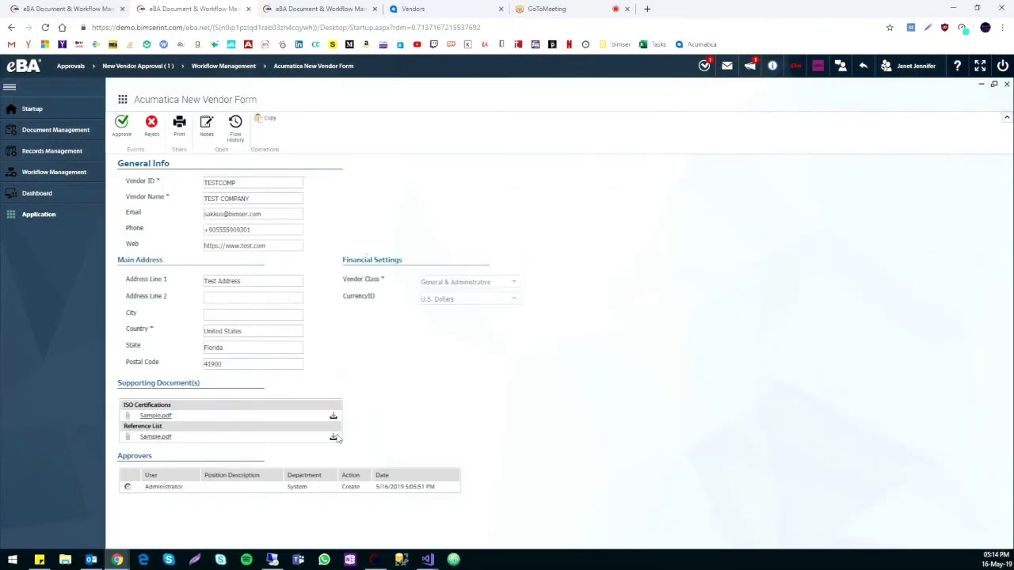
{"action": "left_click_drag", "start_coordinate": [123, 473], "coordinate": [475, 491]}
{"action": "left_click", "coordinate": [356, 484]}
{"action": "double_click", "coordinate": [178, 486]}
{"action": "left_click", "coordinate": [172, 487]}
{"action": "double_click", "coordinate": [156, 486]}
- Preview the ISO Certifications Sample.pdf, close the document view, and approve the vendor request as purchase manager
{"action": "left_click", "coordinate": [158, 417]}
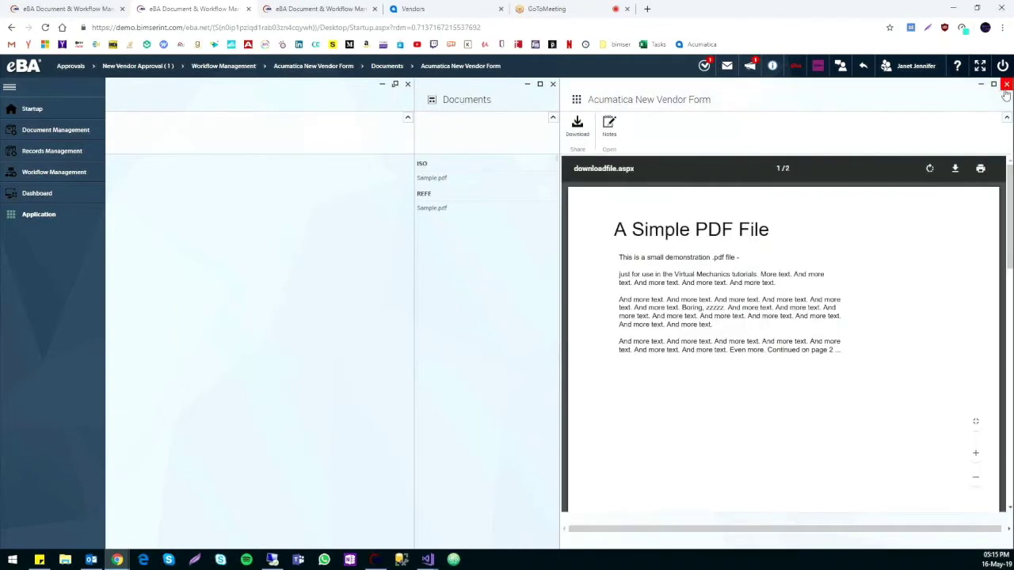
{"action": "left_click", "coordinate": [1006, 83]}
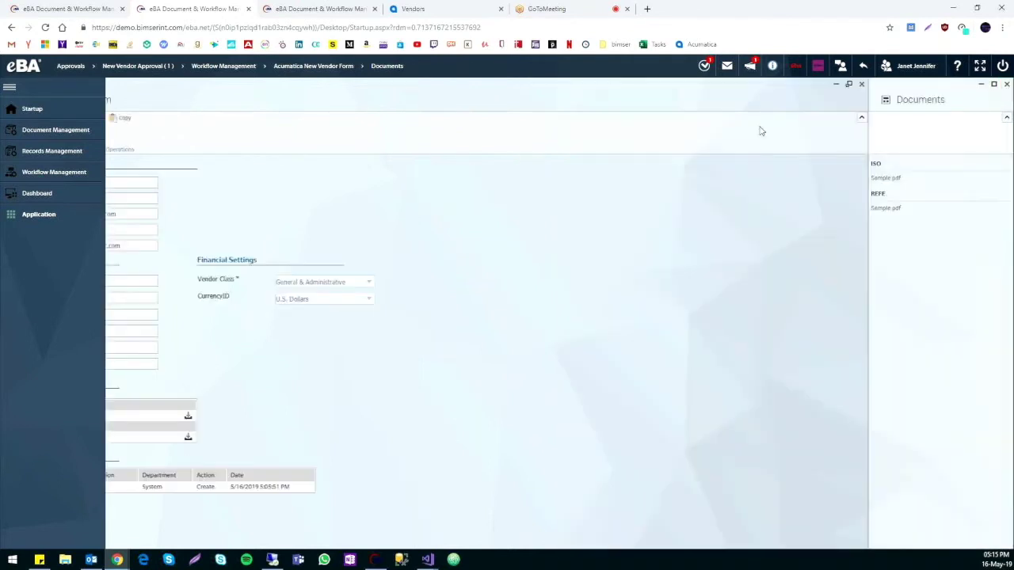
{"action": "left_click", "coordinate": [1006, 85]}
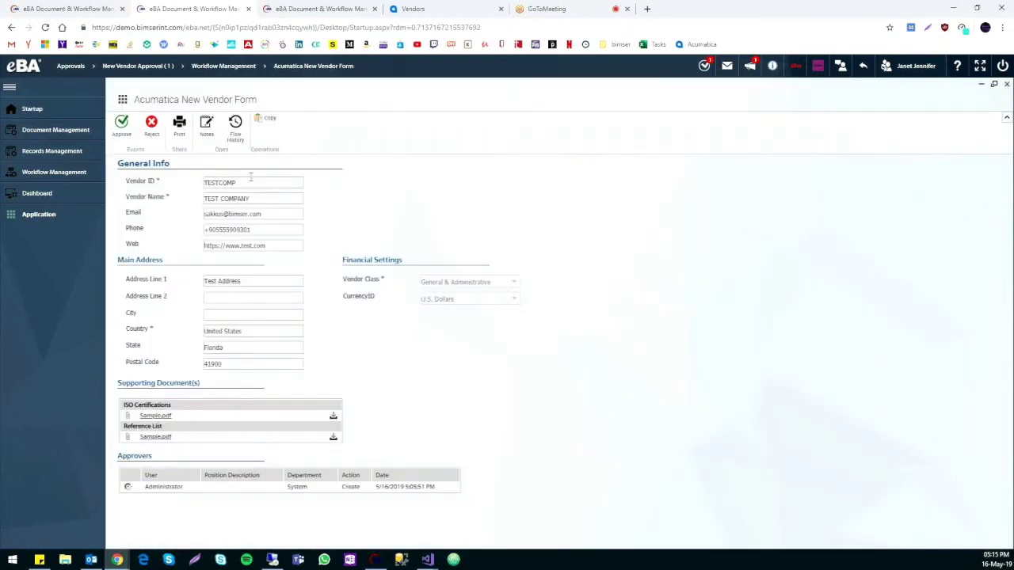
{"action": "left_click", "coordinate": [121, 125]}
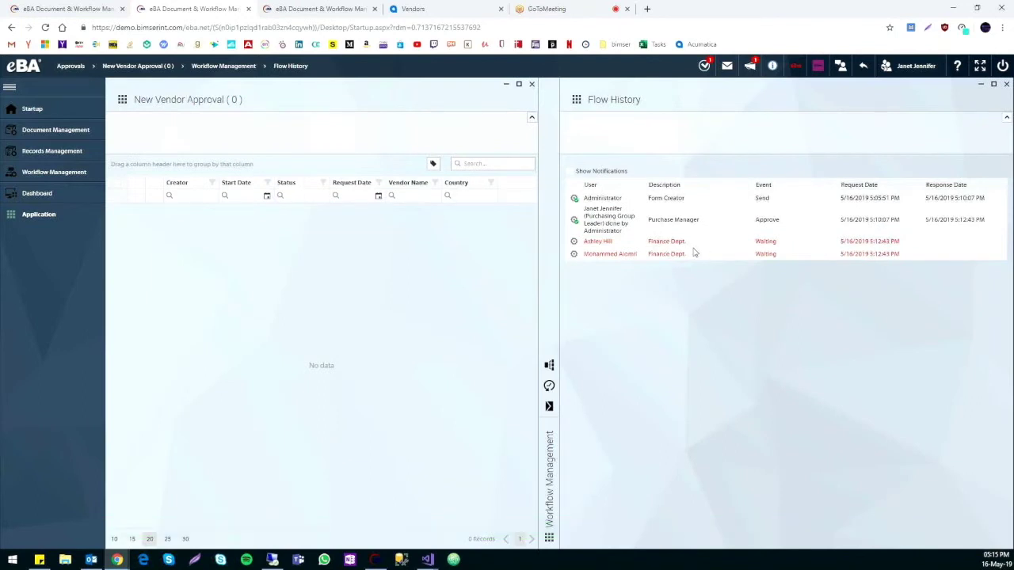
- Open the TEST COMPANY request in the finance approver's session, check the purchase manager's entry under Approvers, and approve it
{"action": "key", "text": "ctrl+Tab"}
{"action": "left_click", "coordinate": [717, 67]}
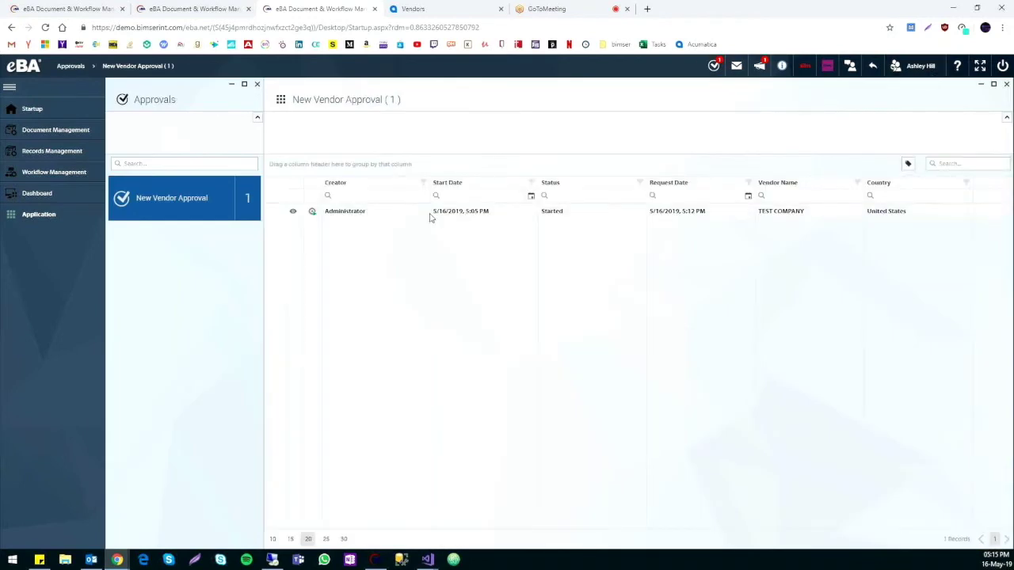
{"action": "double_click", "coordinate": [432, 211]}
{"action": "left_click_drag", "start_coordinate": [141, 497], "coordinate": [235, 498]}
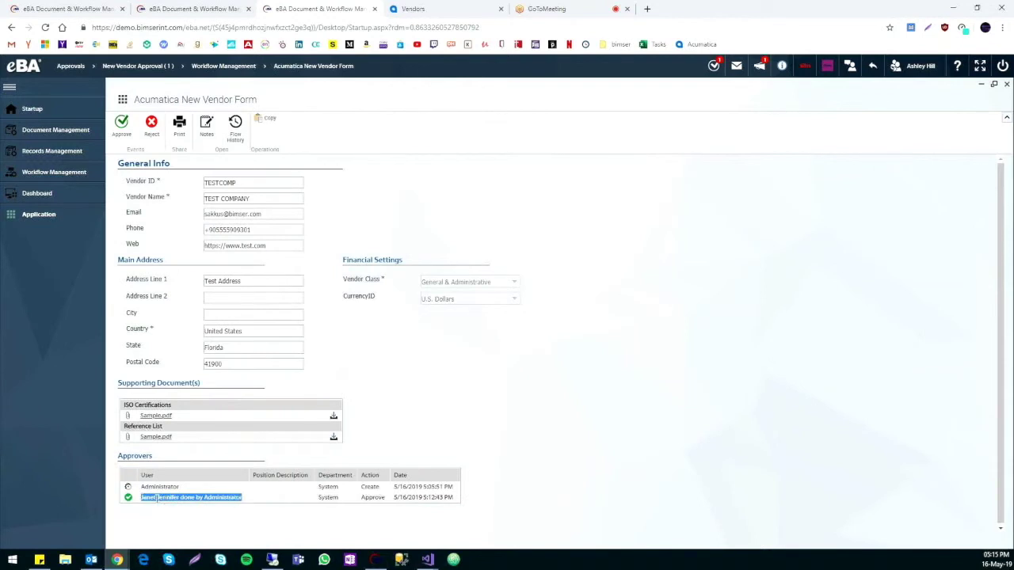
{"action": "left_click", "coordinate": [121, 123]}
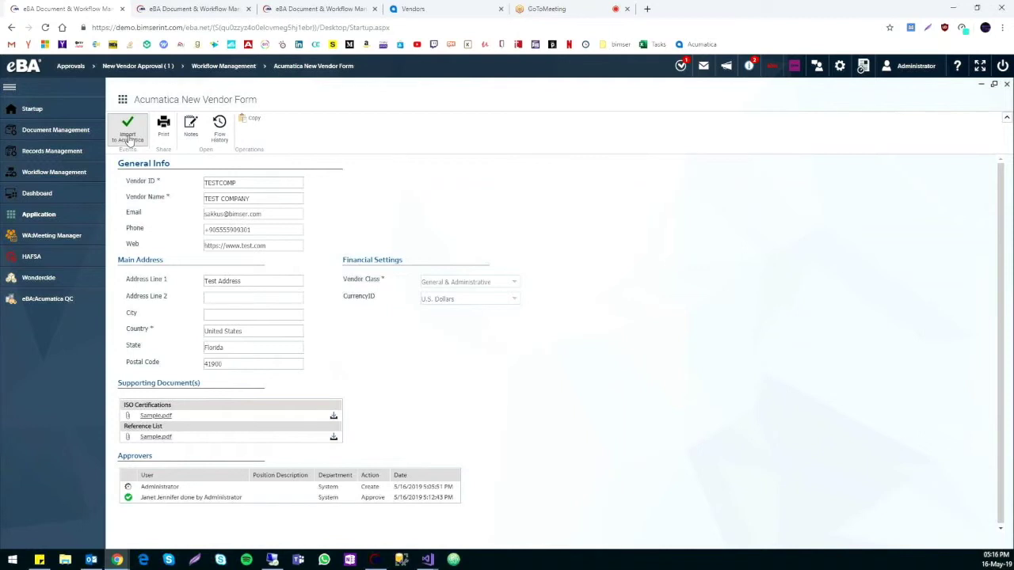
- Import the approved vendor form to Acumatica from the administrator's session, and refresh the Vendors list in Acumatica
{"action": "left_click", "coordinate": [128, 135]}
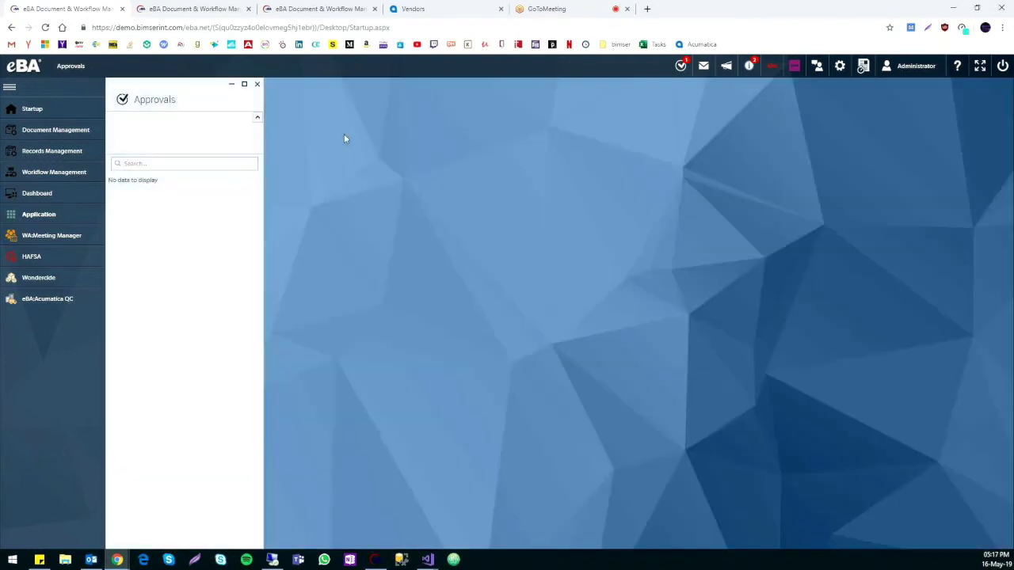
{"action": "left_click", "coordinate": [424, 10]}
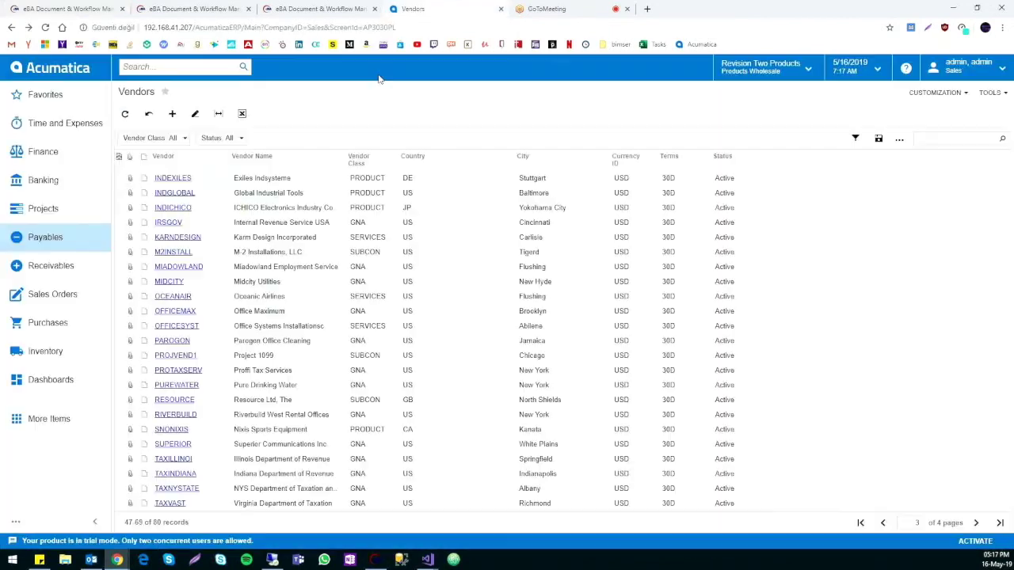
{"action": "left_click", "coordinate": [125, 115]}
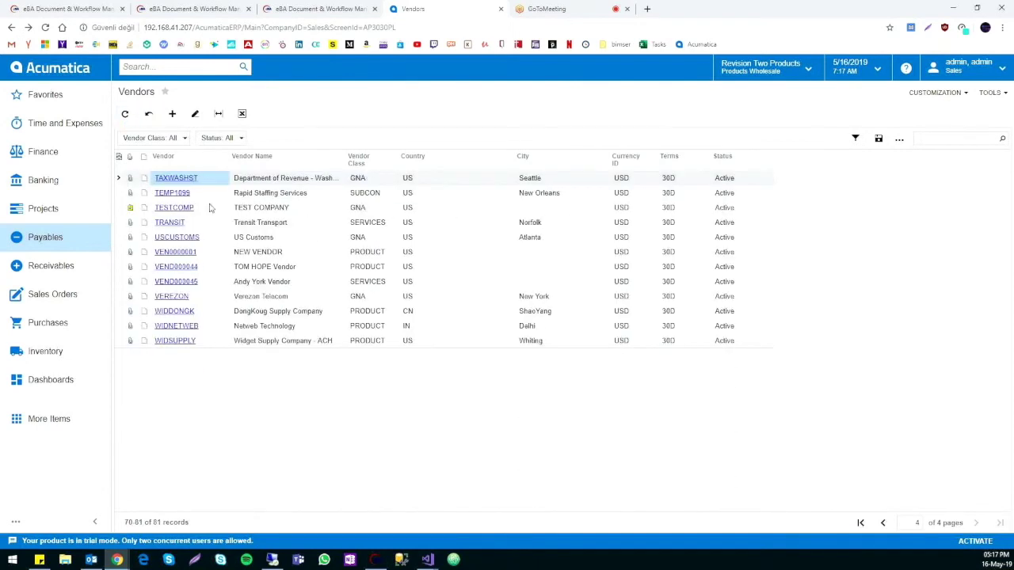
- Open the TESTCOMP vendor record and check its email, web address and attached files
{"action": "left_click", "coordinate": [168, 209]}
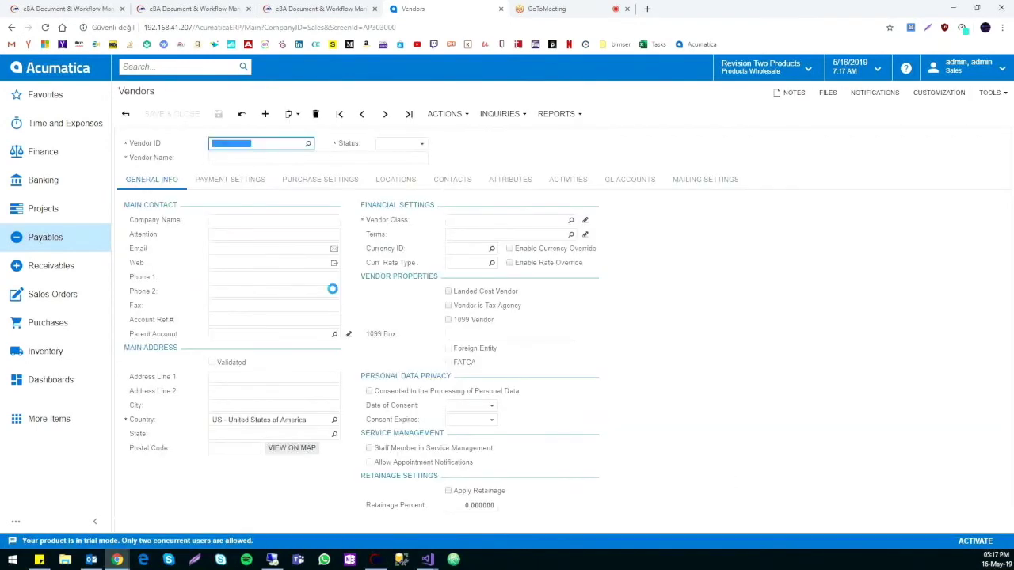
{"action": "triple_click", "coordinate": [211, 263]}
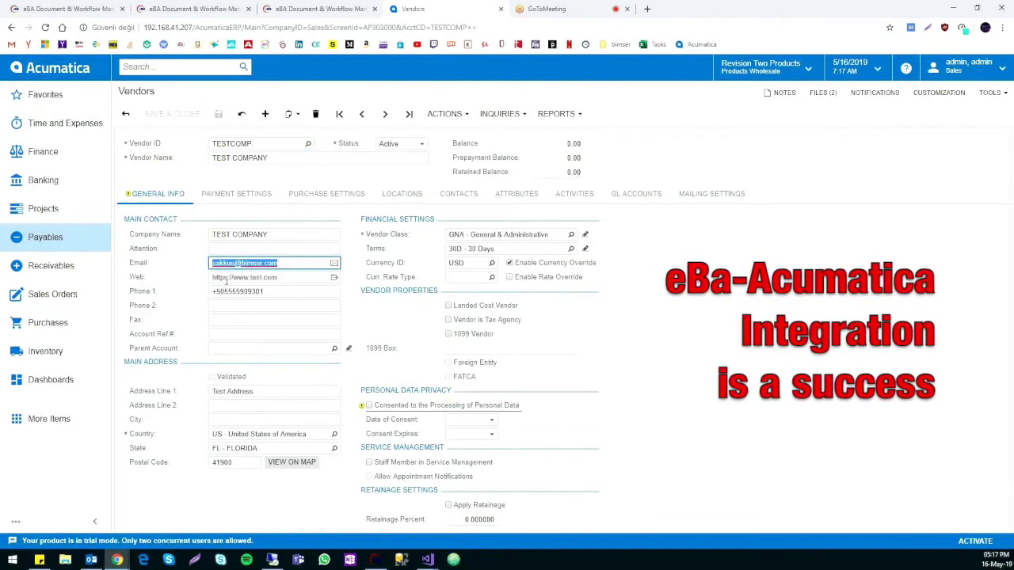
{"action": "key", "text": "Tab"}
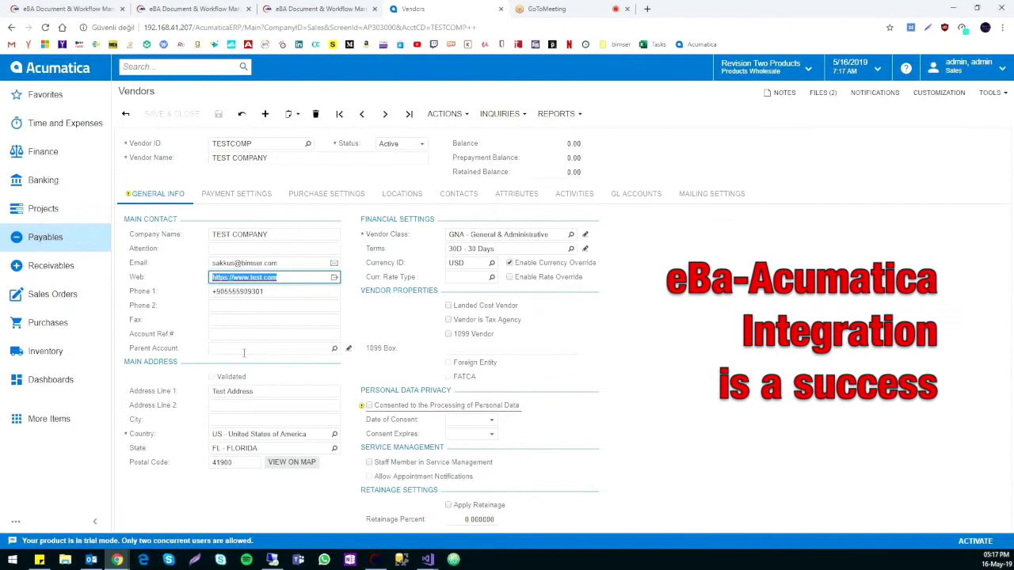
{"action": "left_click", "coordinate": [822, 92]}
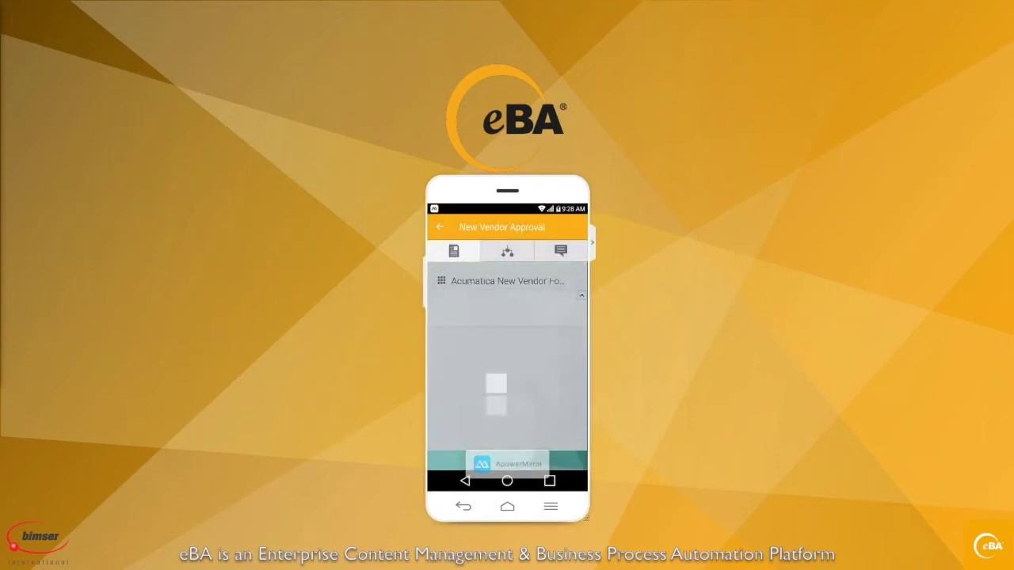
- Open the Vendor Class choices under Financial Settings in the new vendor form on the eBA mobile app
{"action": "scroll", "coordinate": [507, 380], "scroll_direction": "down", "scroll_amount": 3}
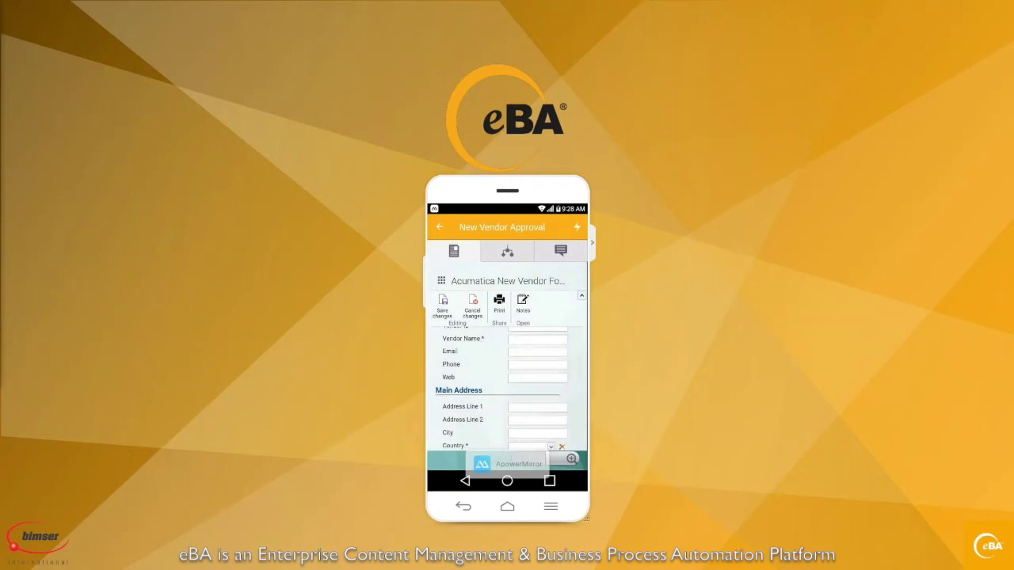
{"action": "scroll", "coordinate": [507, 380], "scroll_direction": "down", "scroll_amount": 2}
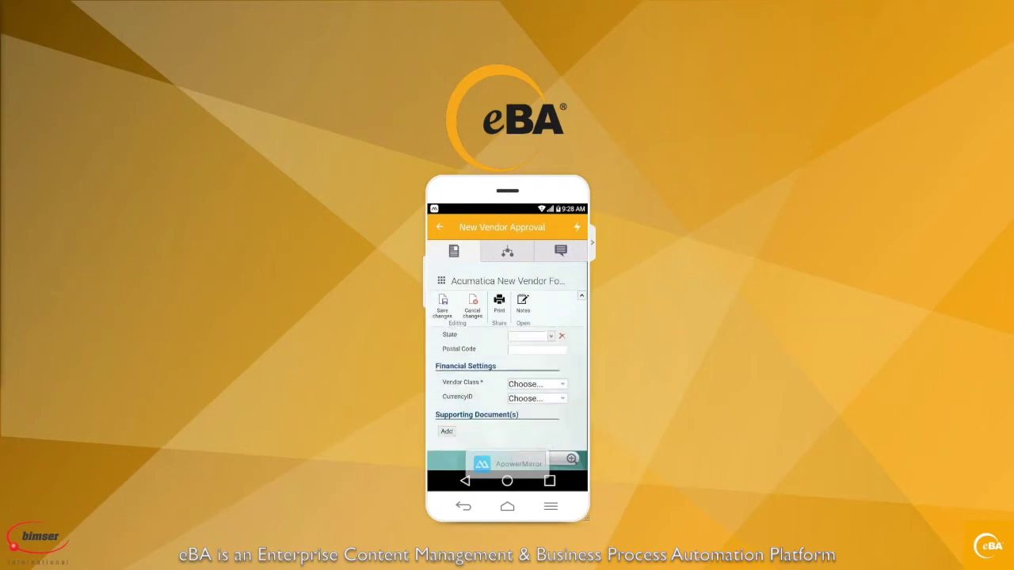
{"action": "left_click", "coordinate": [536, 384]}
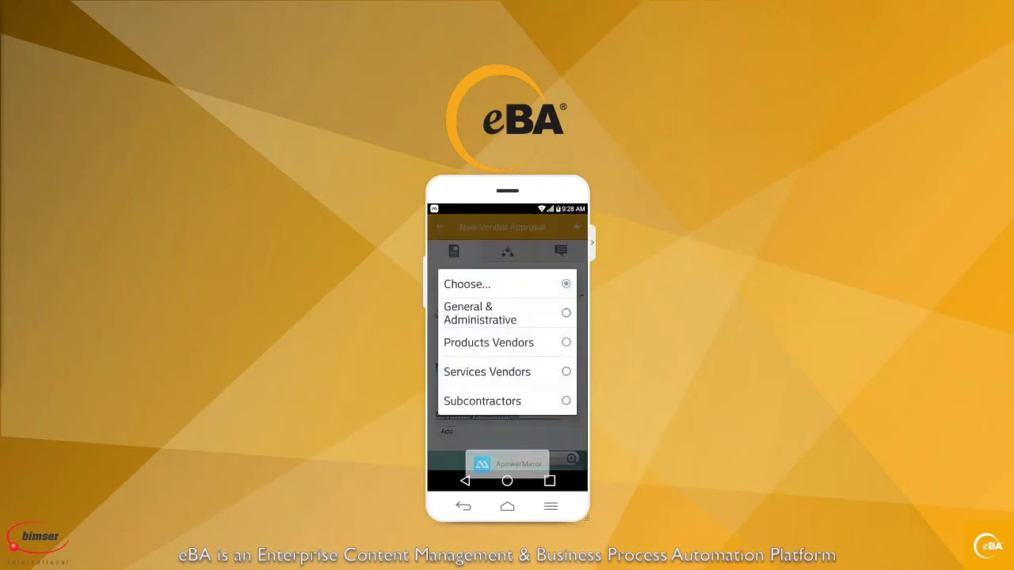